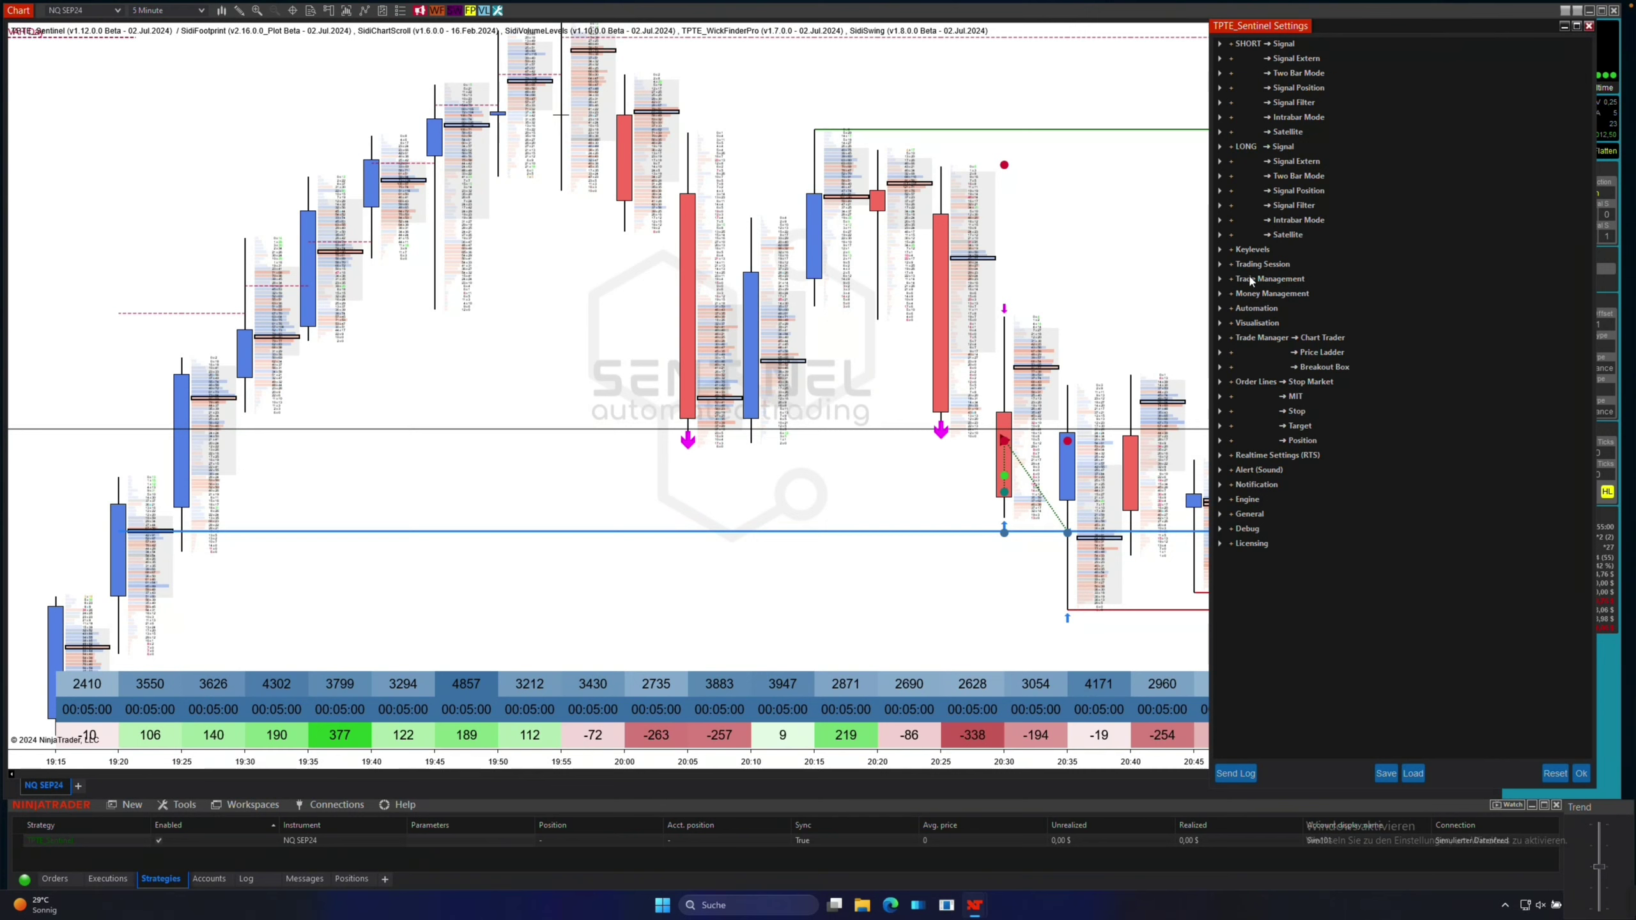
Expand Money Management and list the Close position mode options, currently Off.
click(1253, 294)
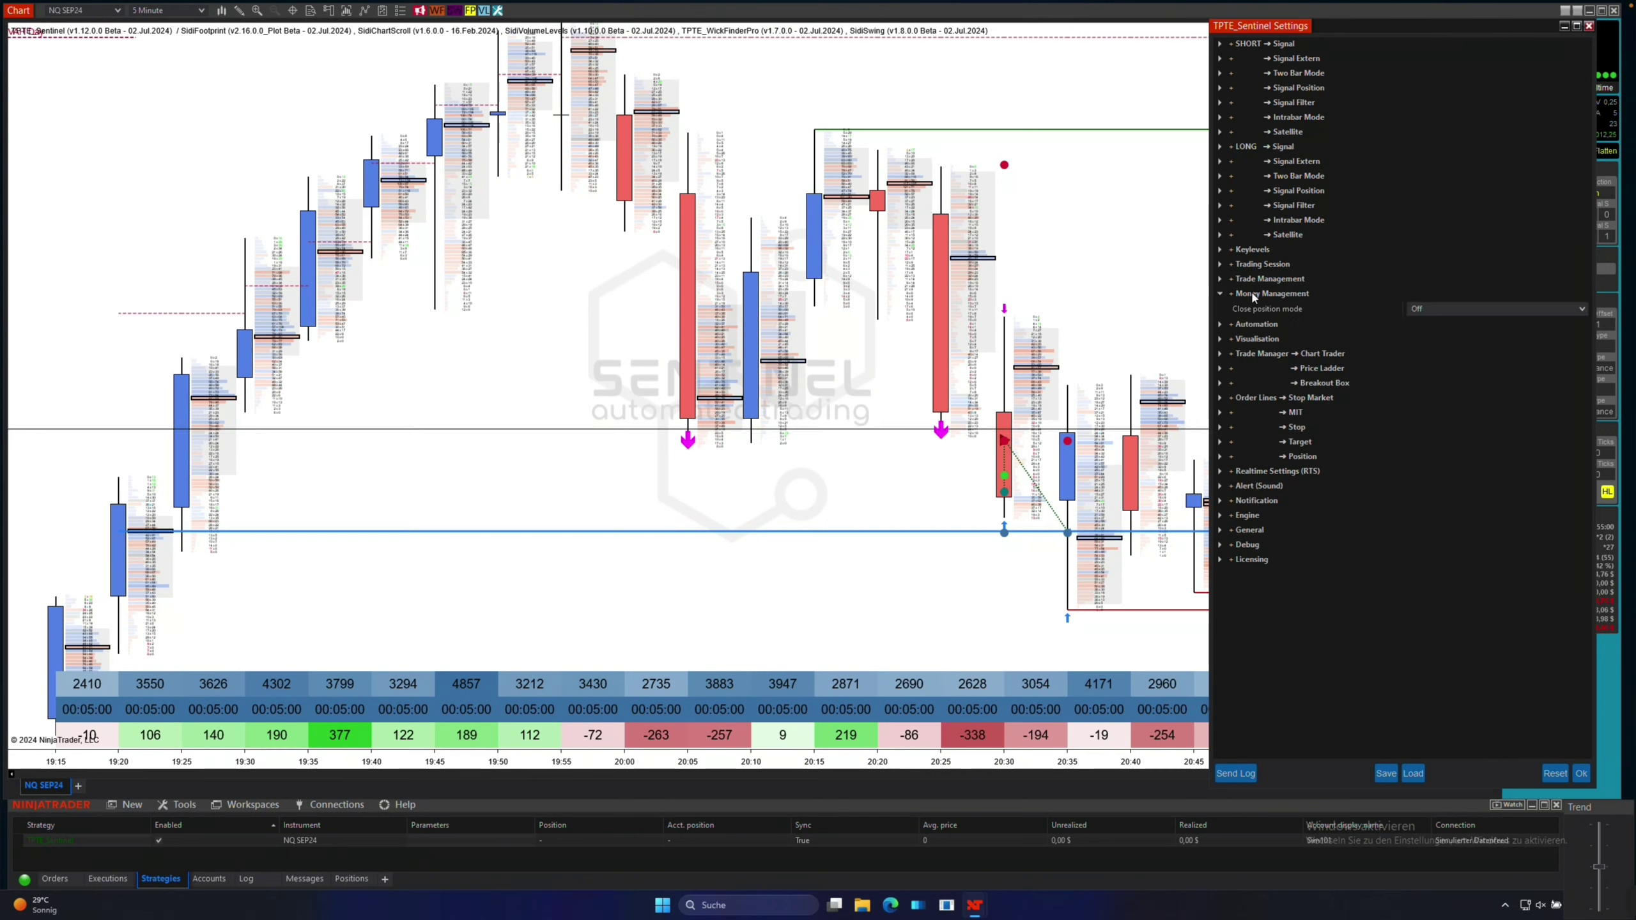
click(1444, 309)
click(1446, 308)
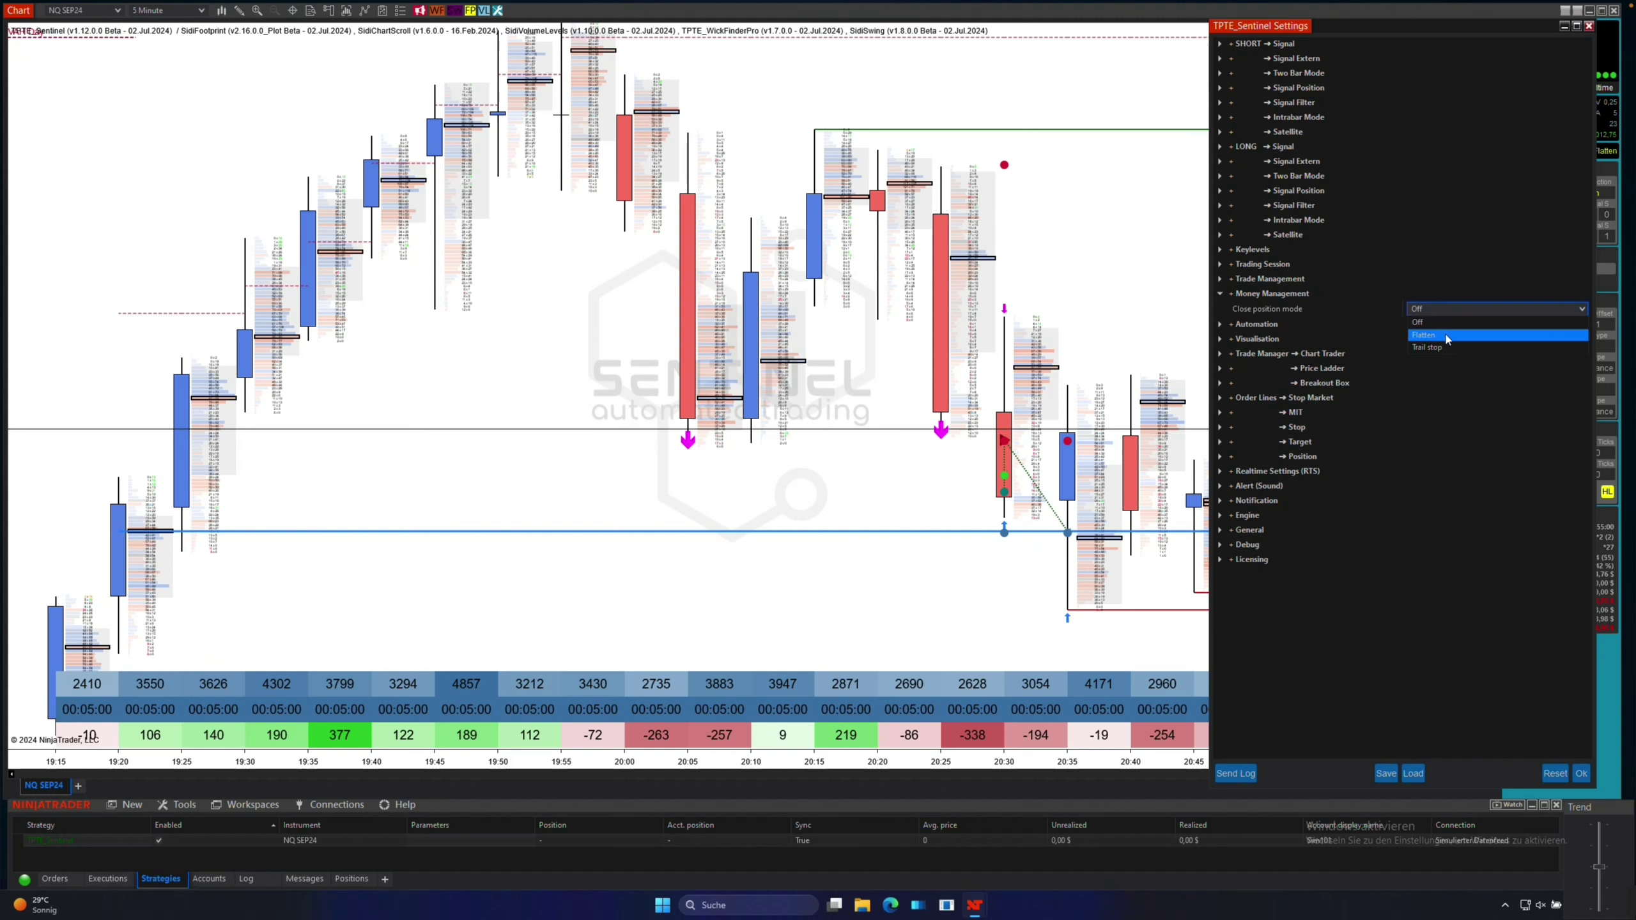
Choose Flatten as Close position mode and step through the daily limit fields, leaving them at 0.
click(1447, 336)
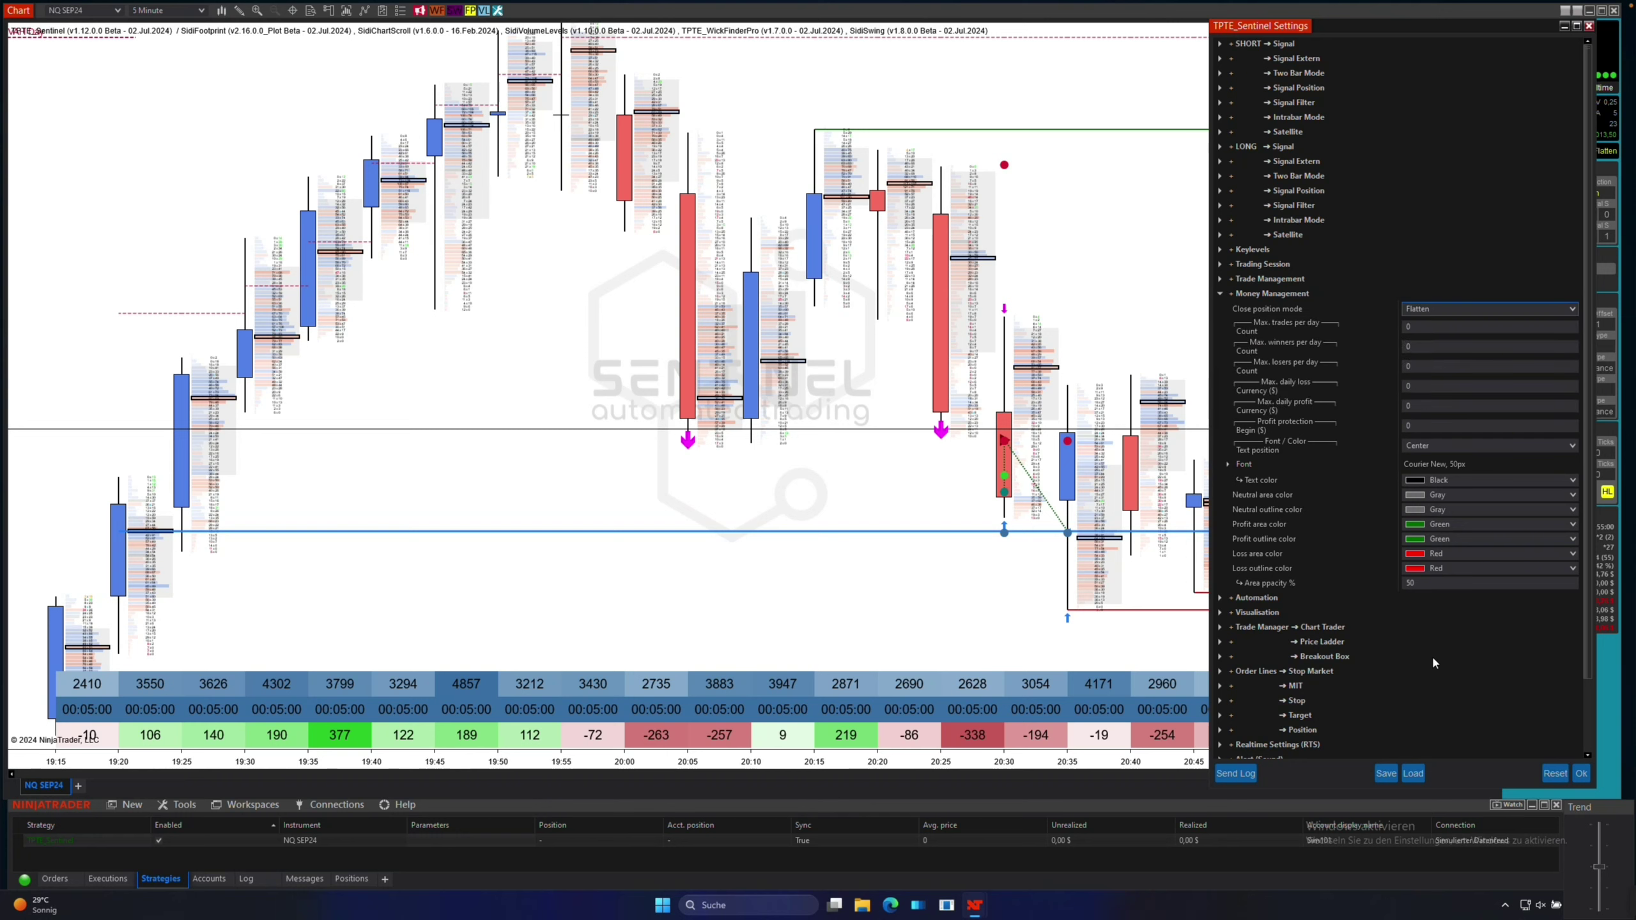
mouse_move(1284, 324)
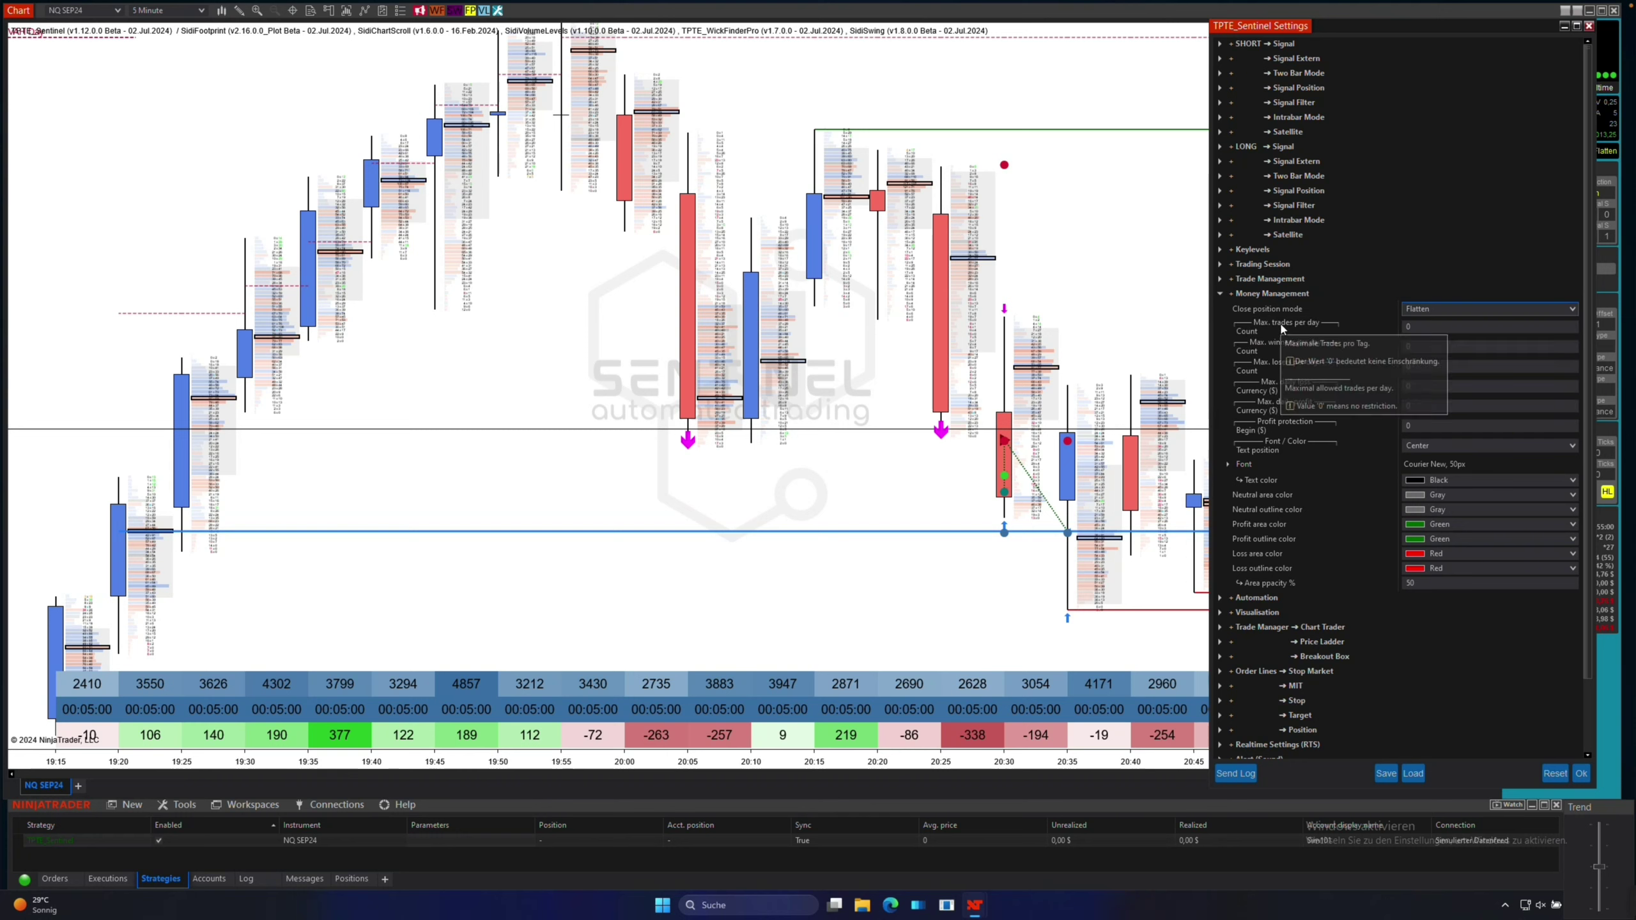
click(1445, 327)
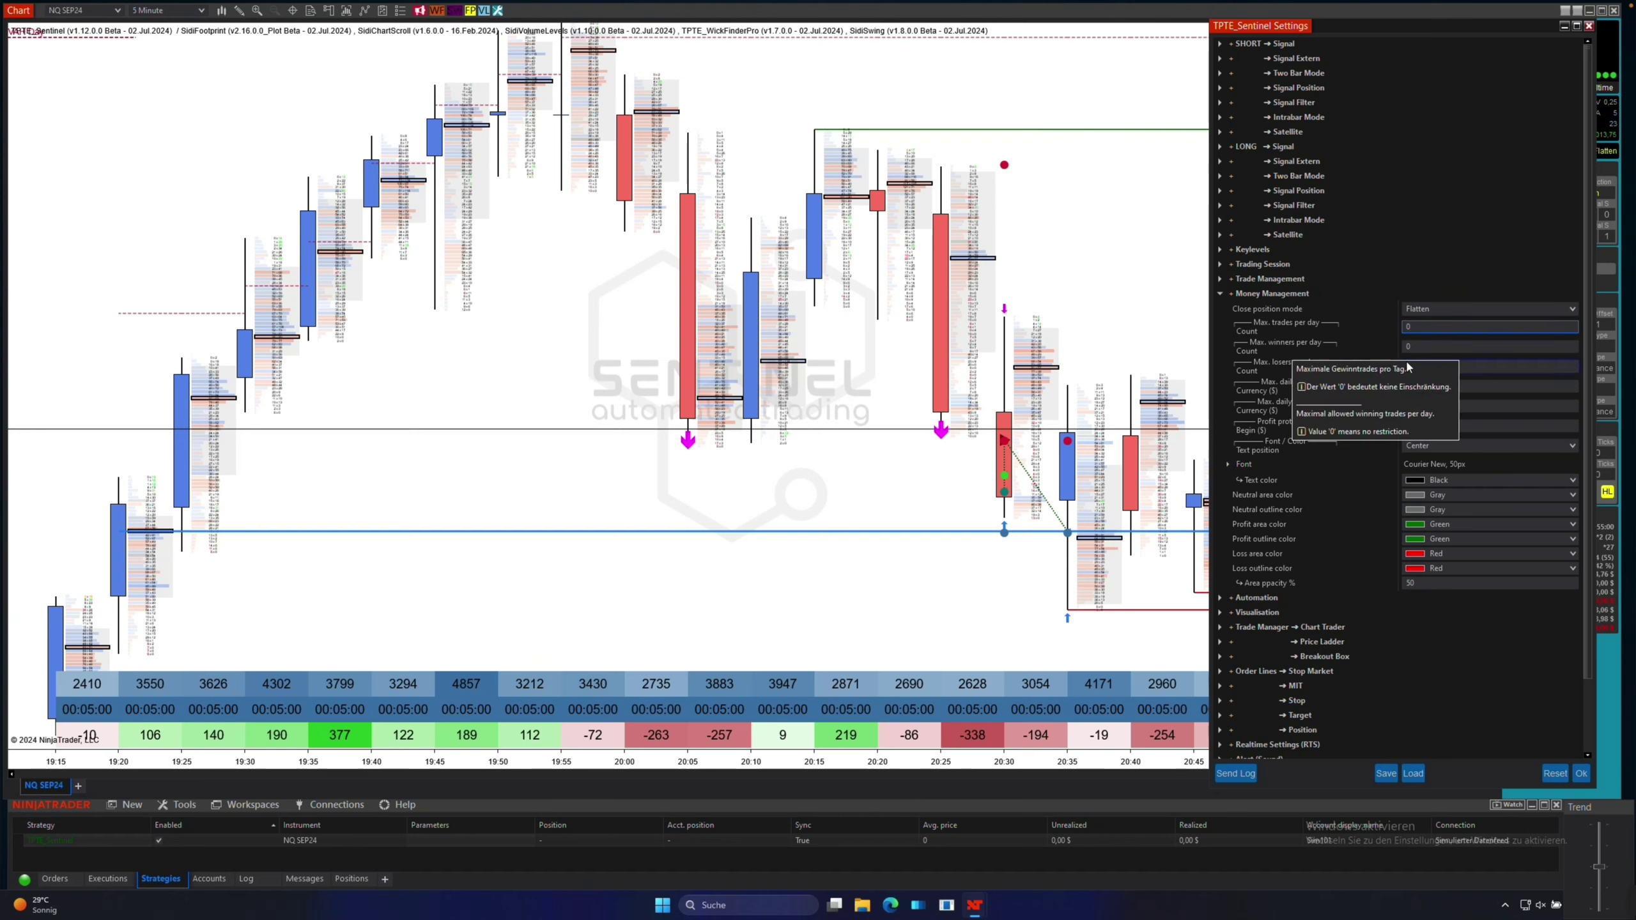
click(1425, 347)
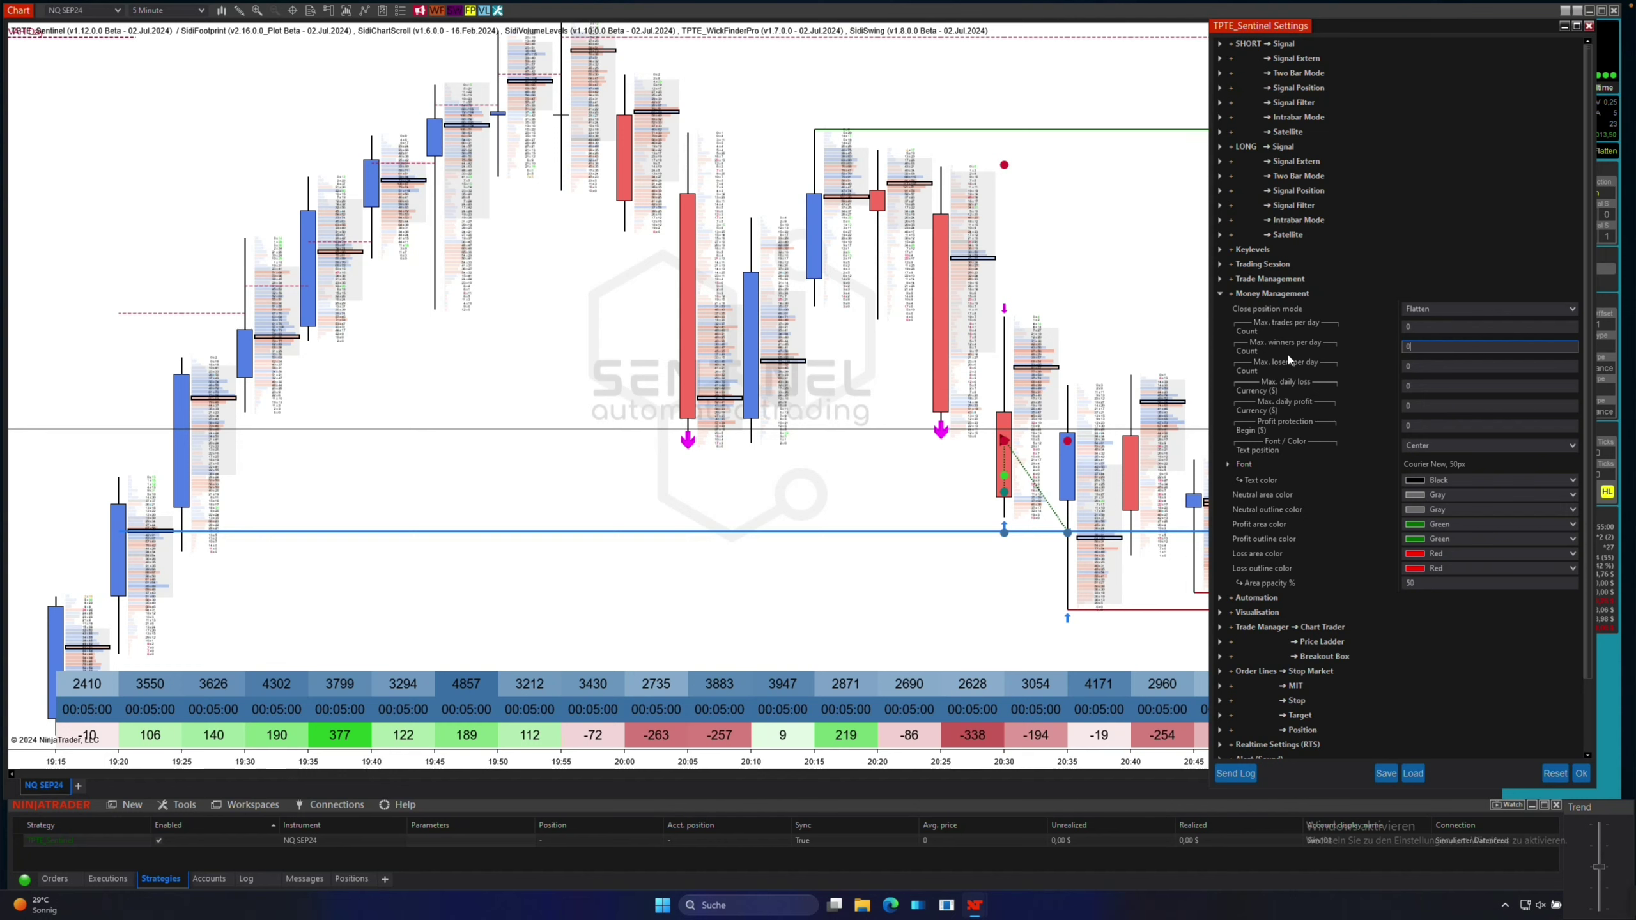
click(1413, 366)
key(Tab)
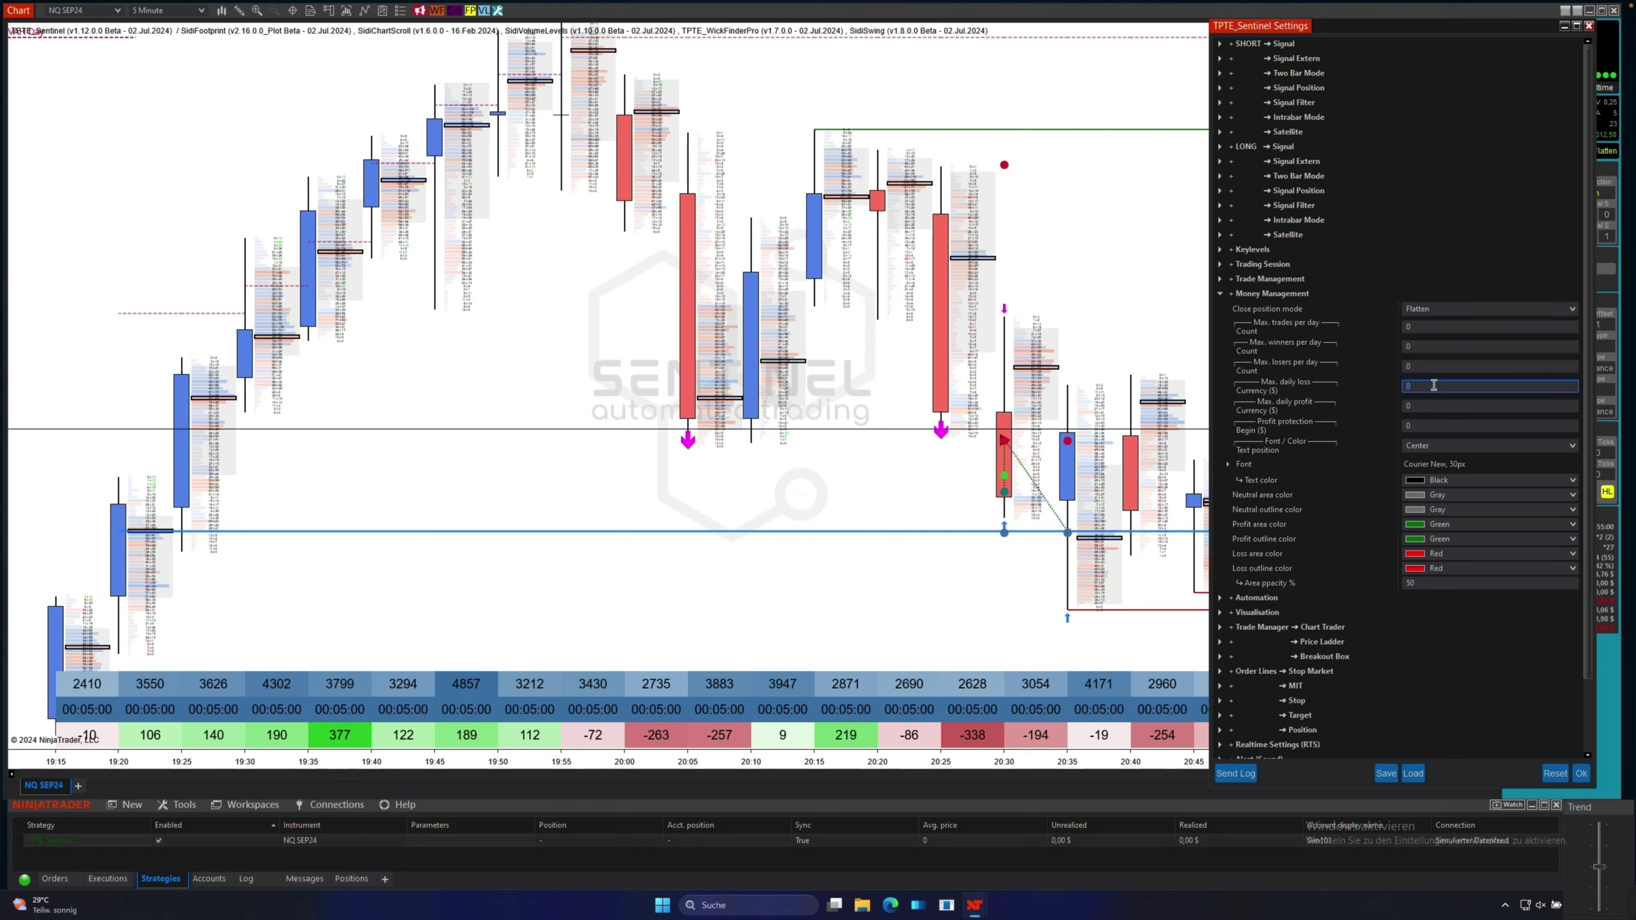
click(1424, 405)
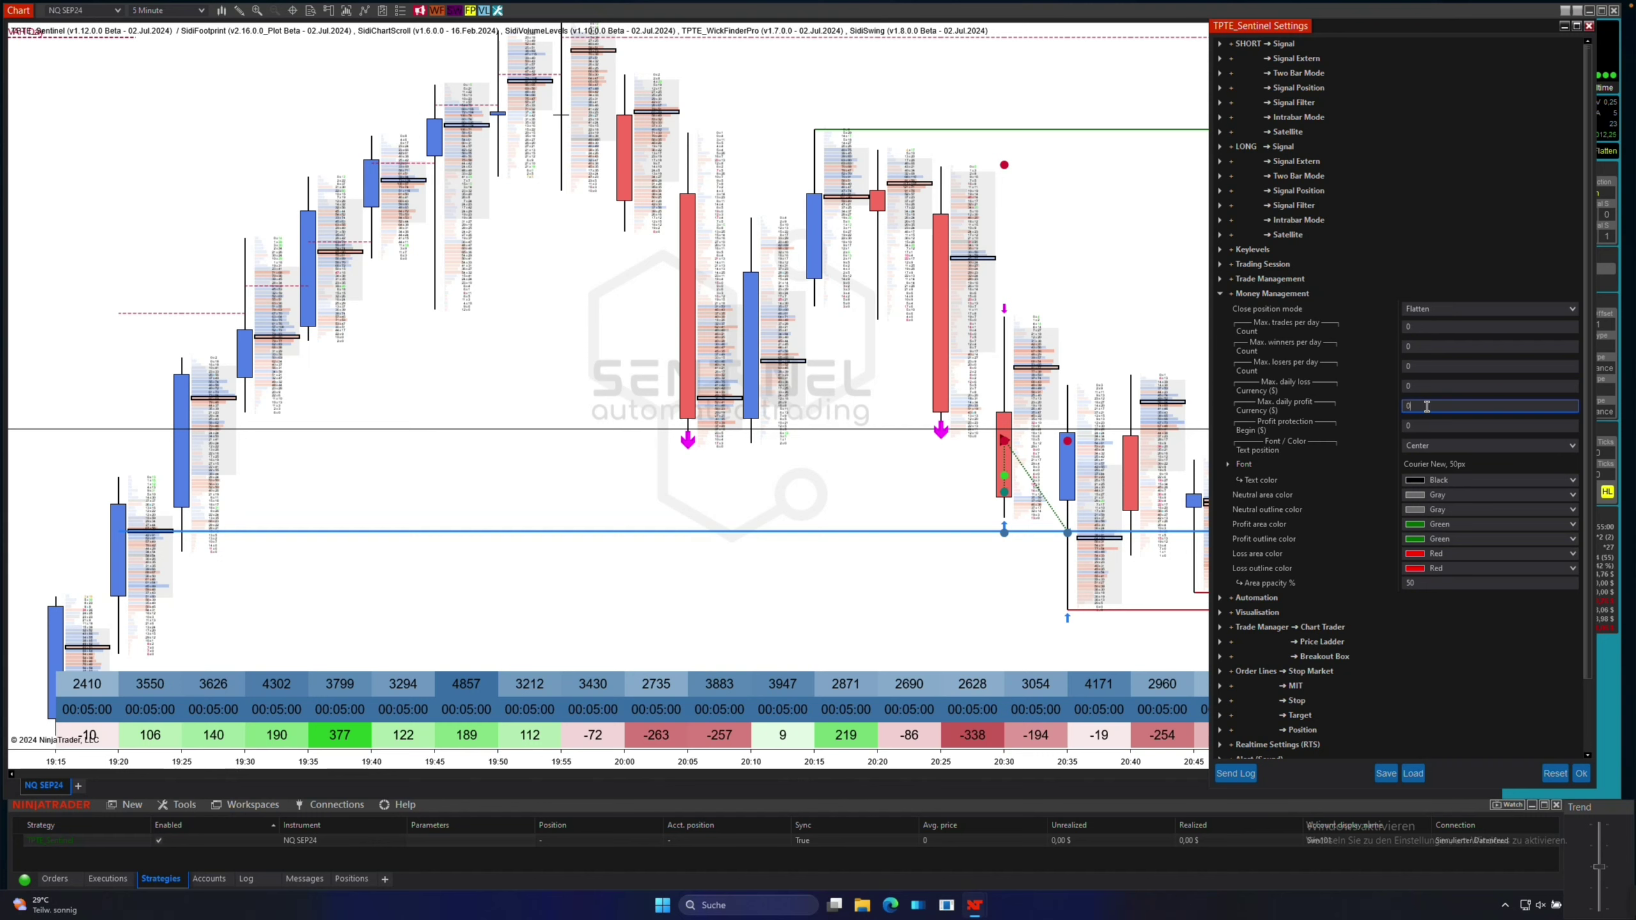
Enter 500 as the profit protection Begin ($) amount.
click(1425, 425)
text(500)
key(Return)
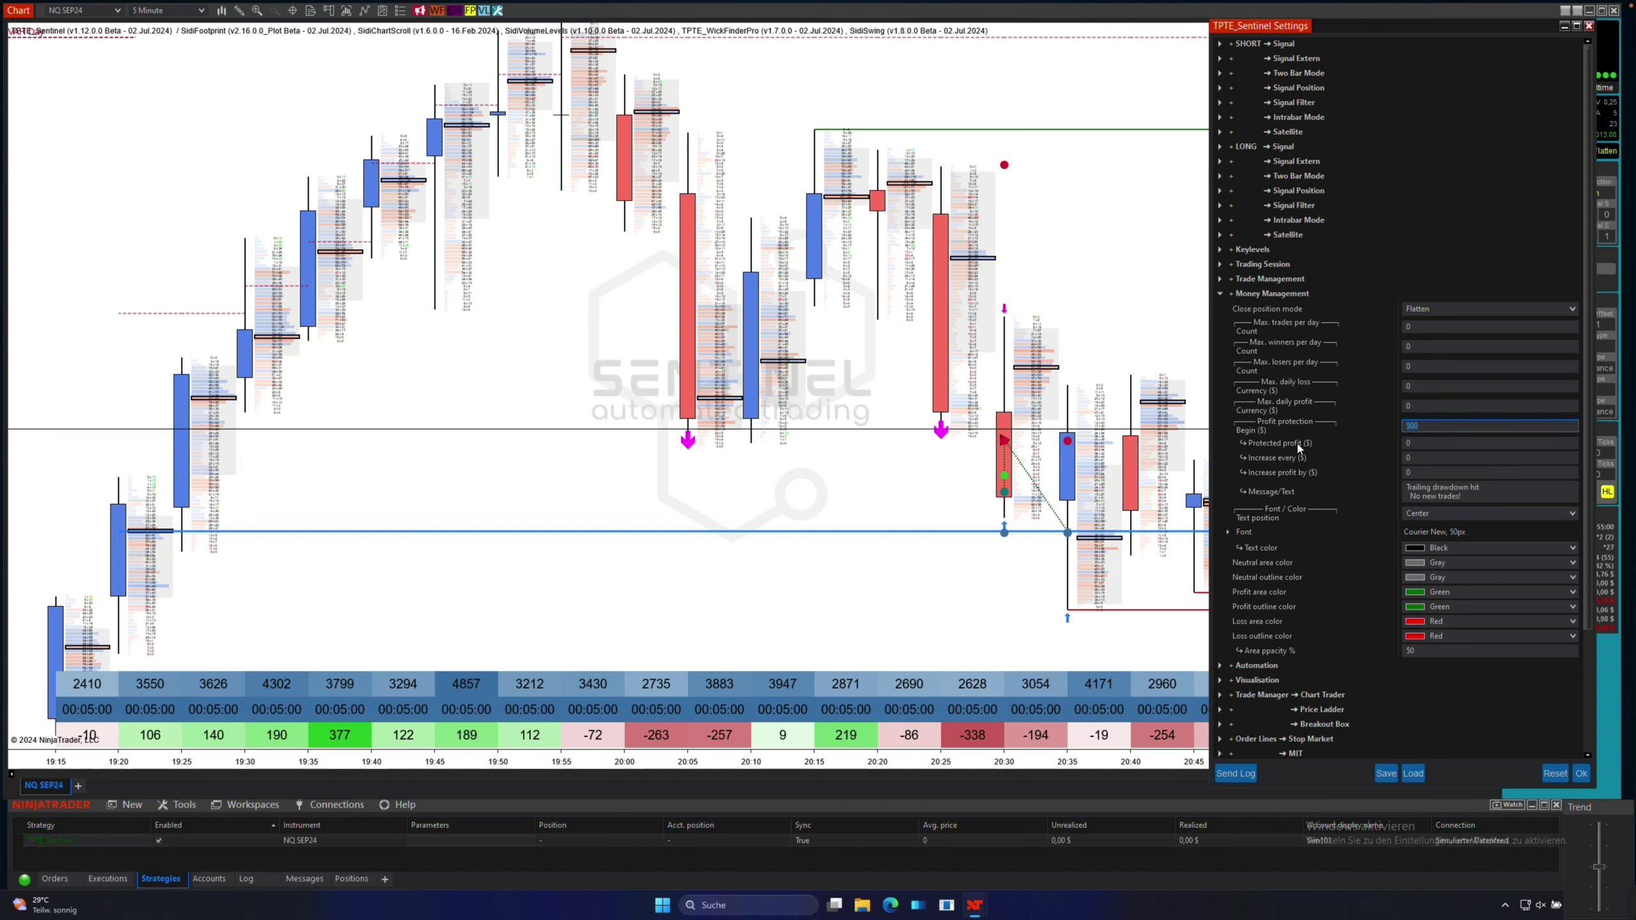
Set Protected profit to 250.
key(Tab)
key(Return)
click(1294, 473)
Set Increase every to 100 and Increase profit by to 100.
click(1407, 460)
text(100)
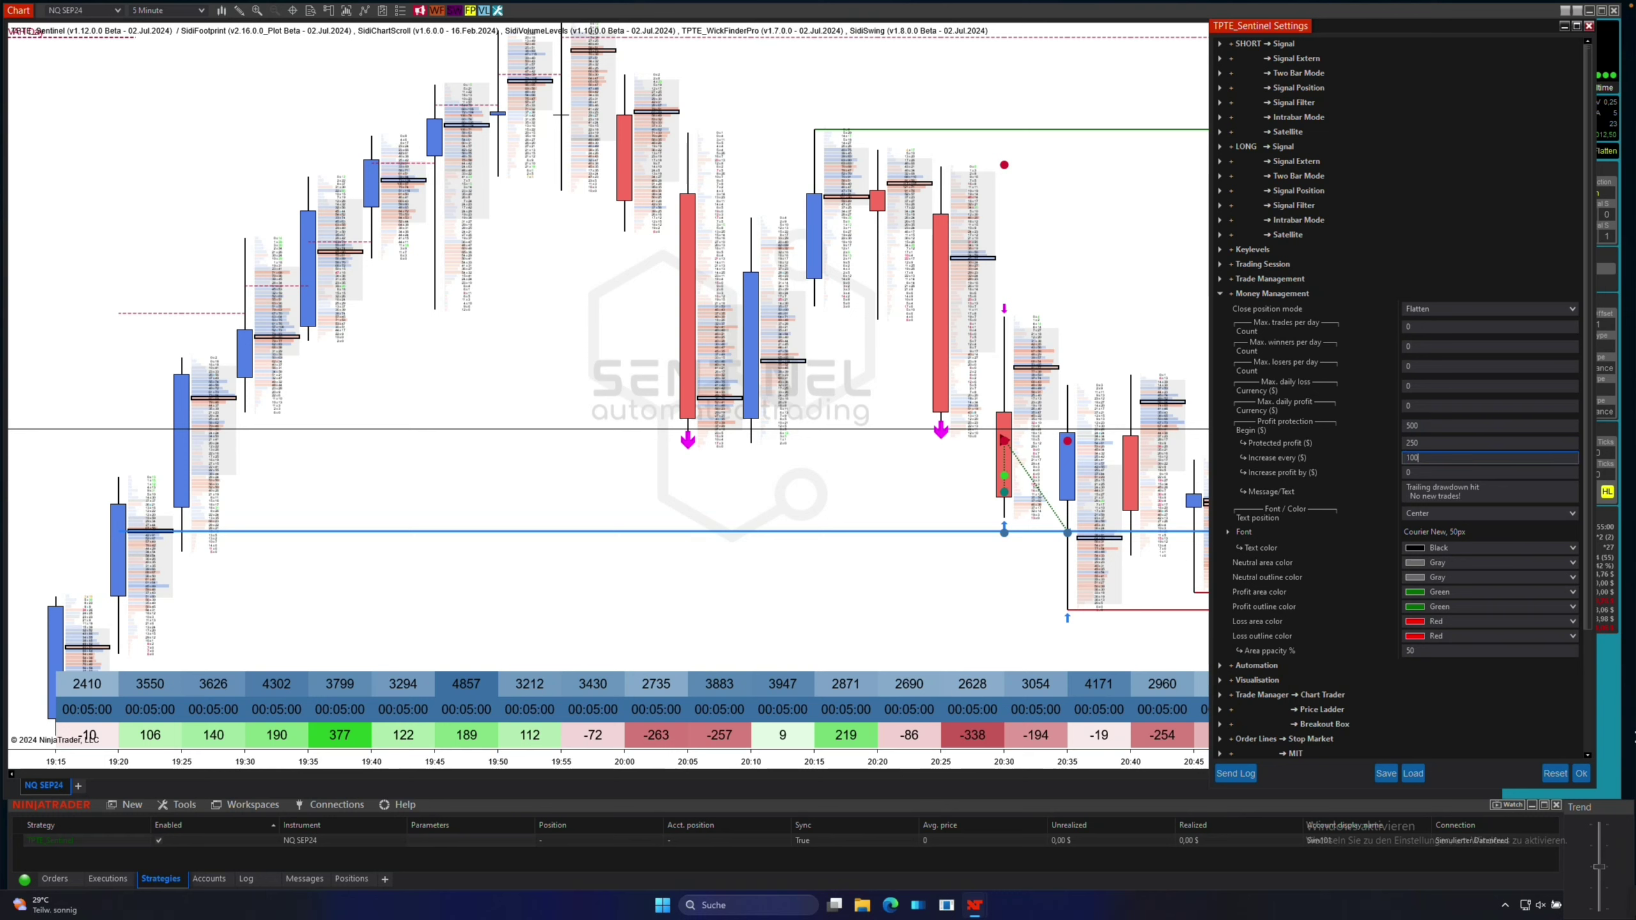
click(1602, 863)
click(1411, 427)
click(1408, 444)
click(1411, 473)
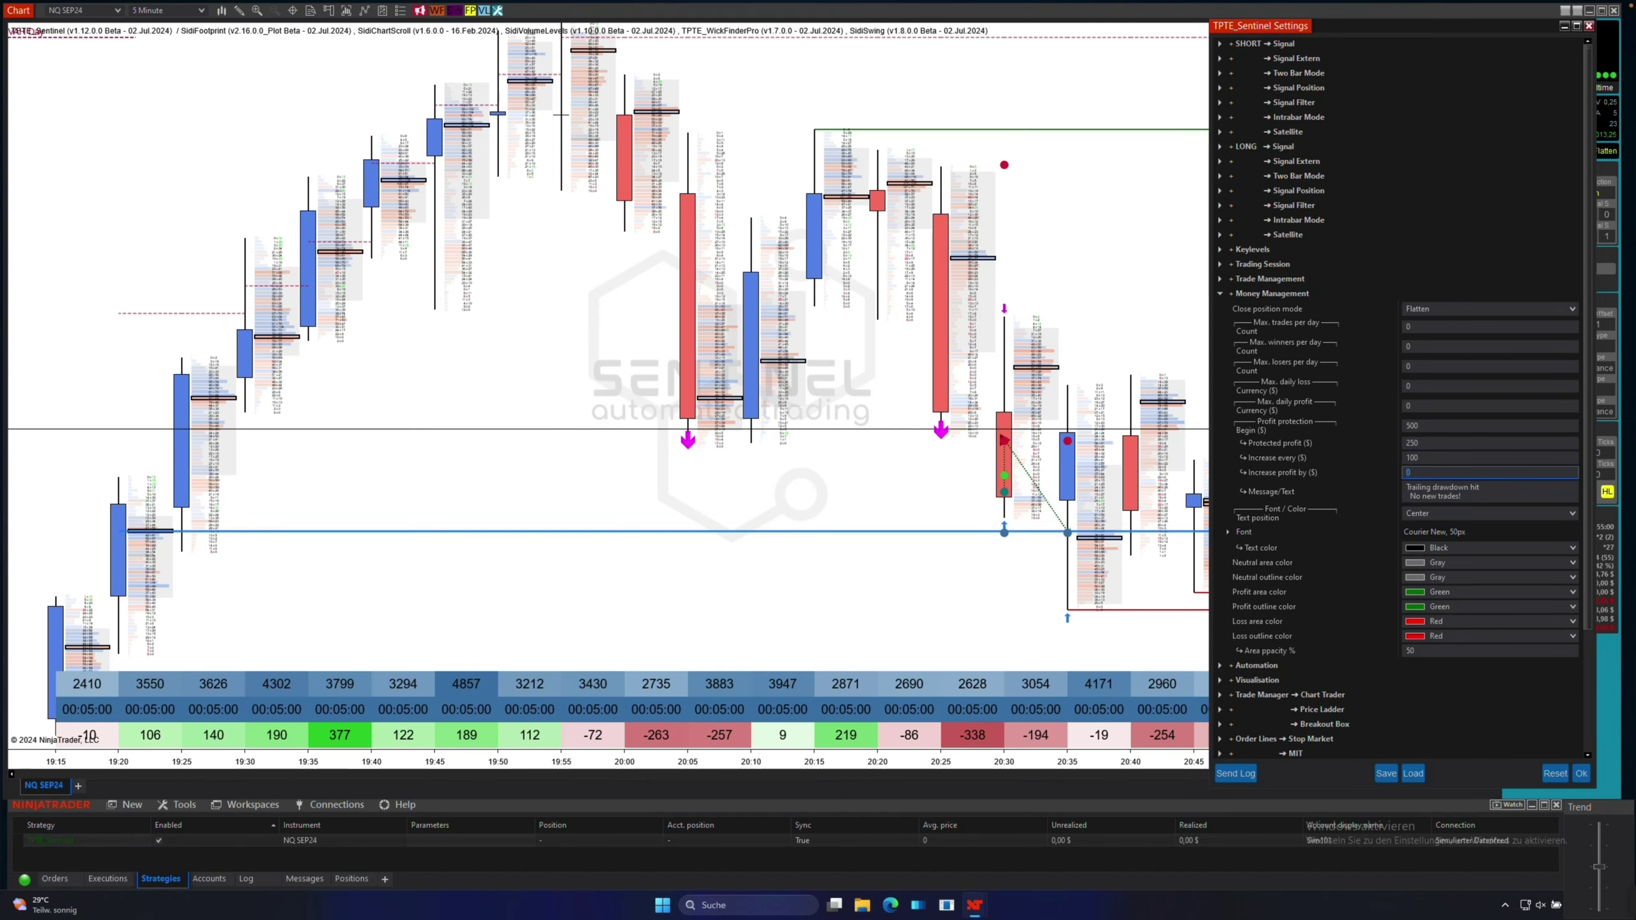
text(00)
click(1472, 721)
click(1437, 426)
click(1440, 446)
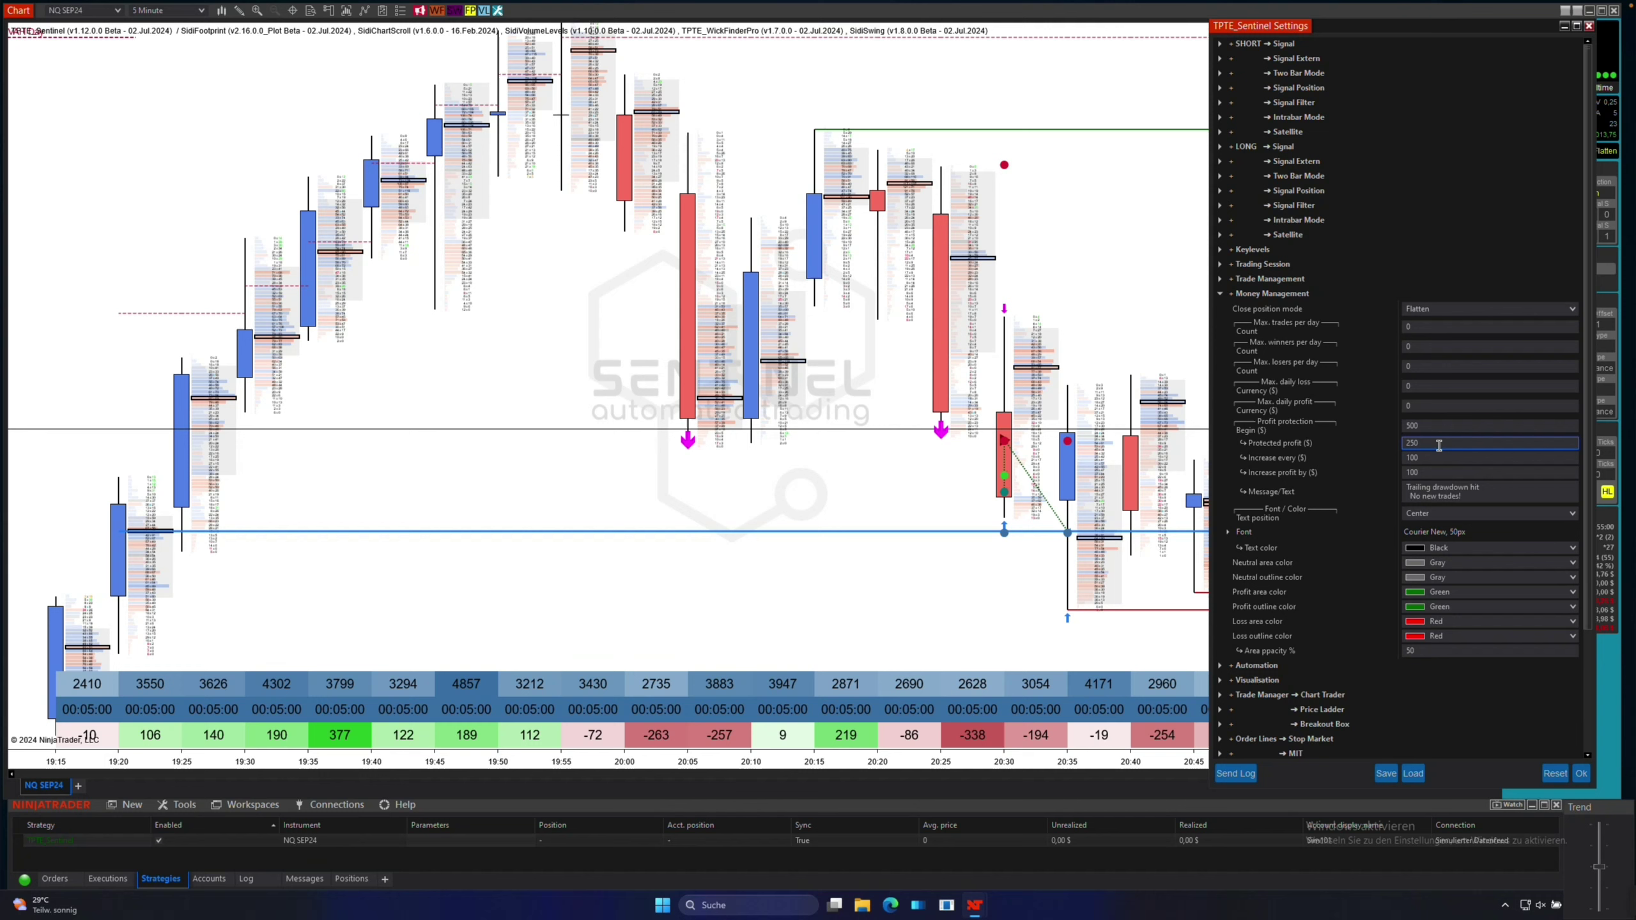
click(1421, 429)
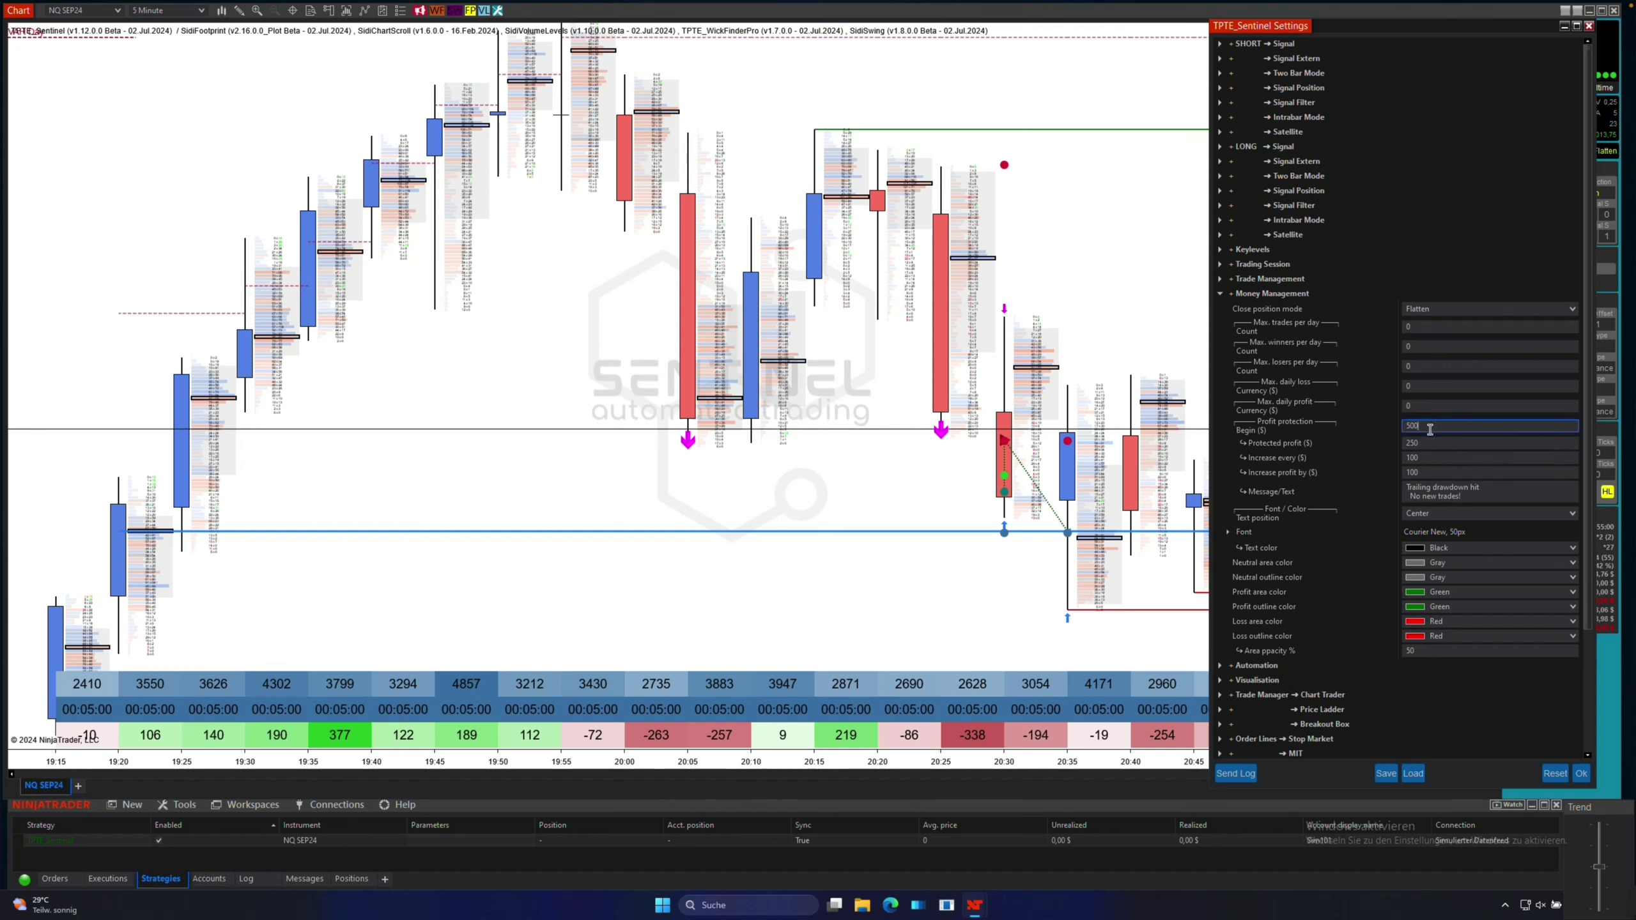
click(1426, 443)
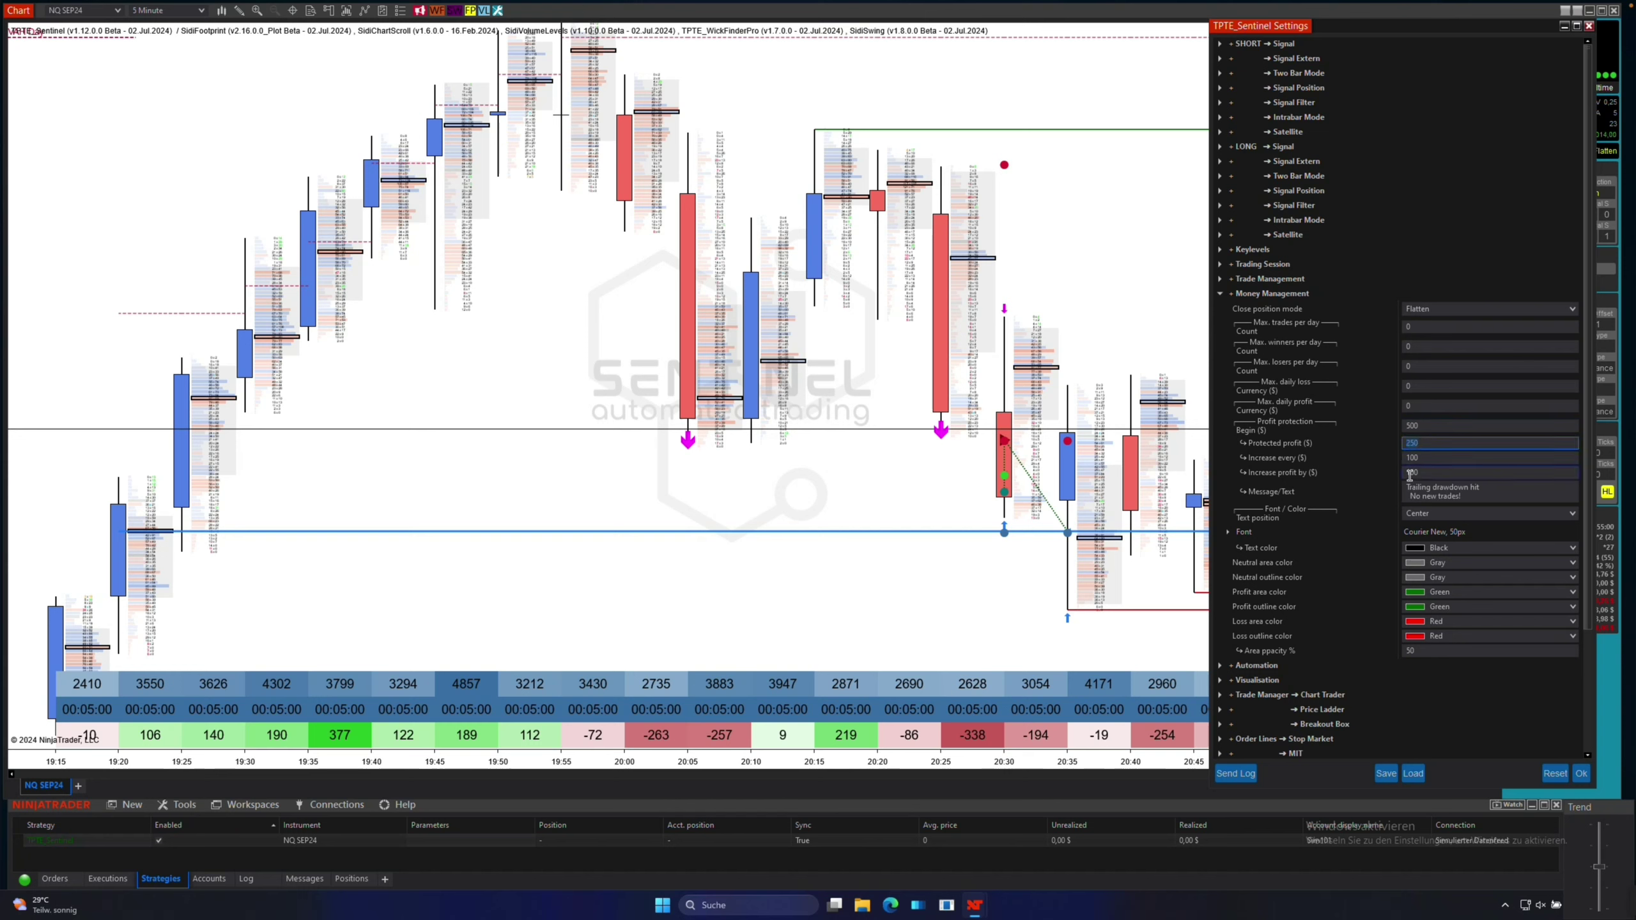
click(1410, 473)
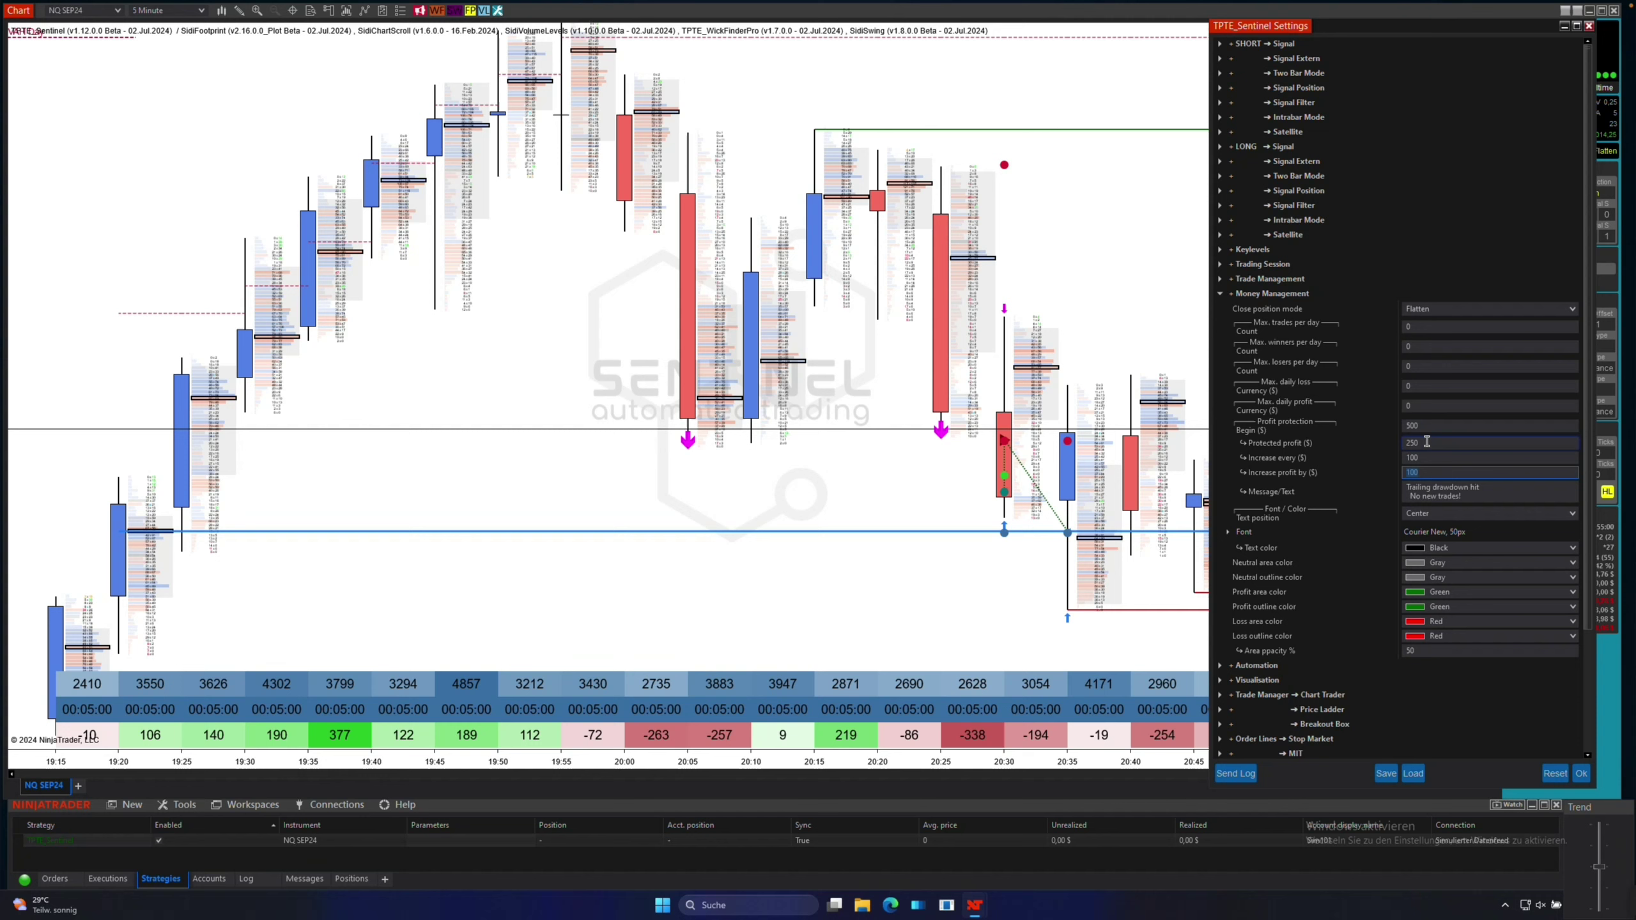
click(1414, 443)
double_click(1412, 443)
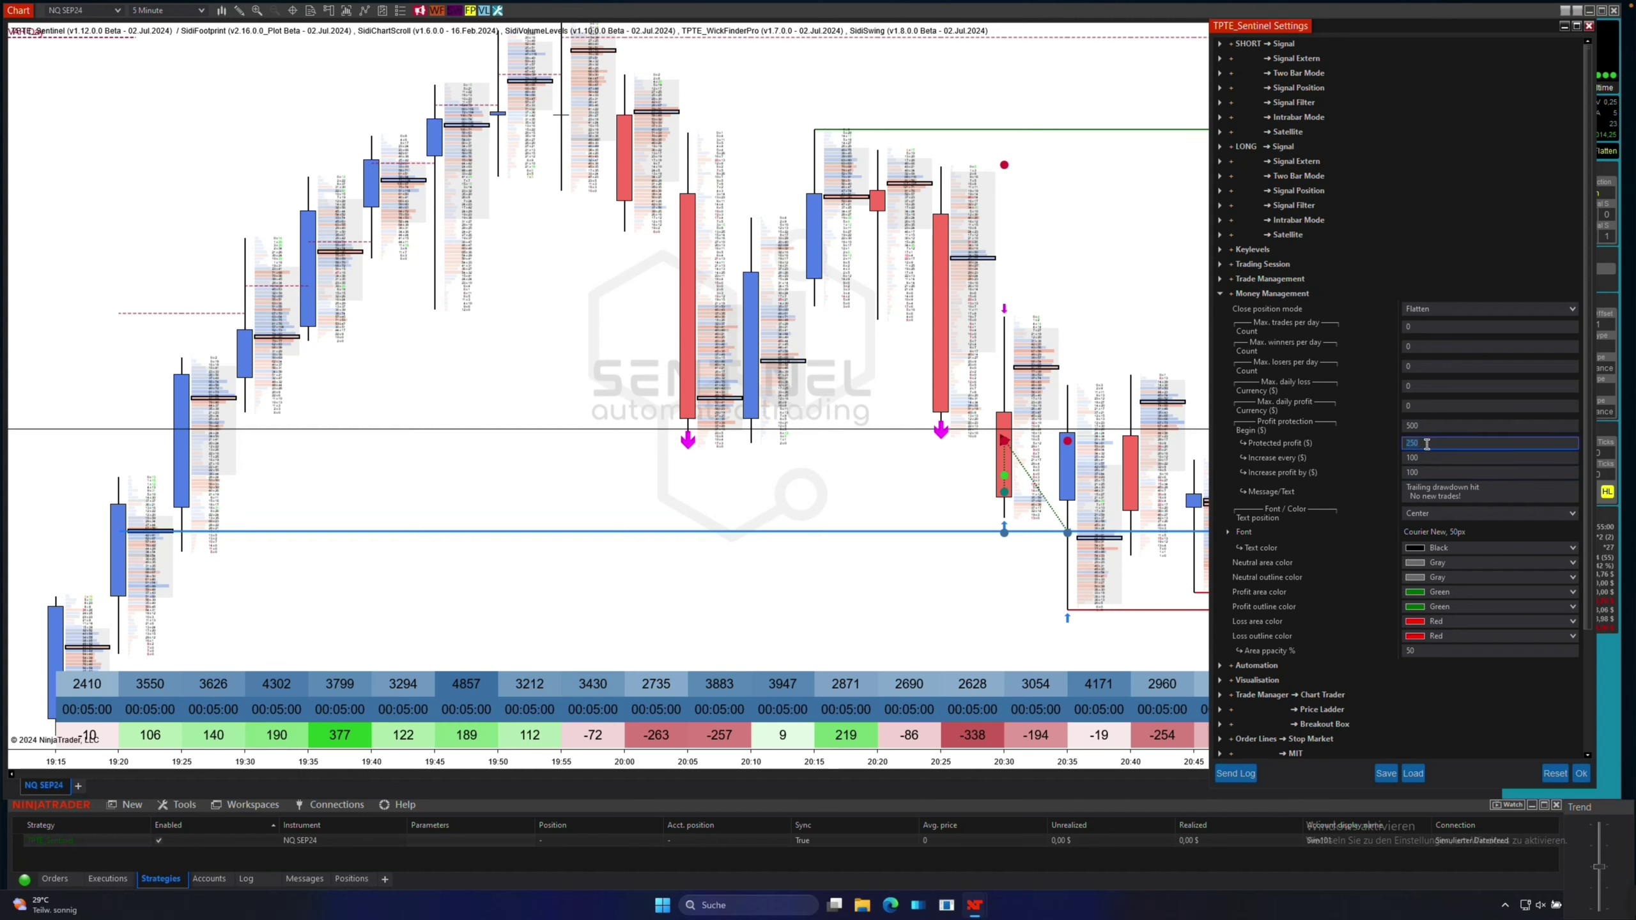
click(1490, 496)
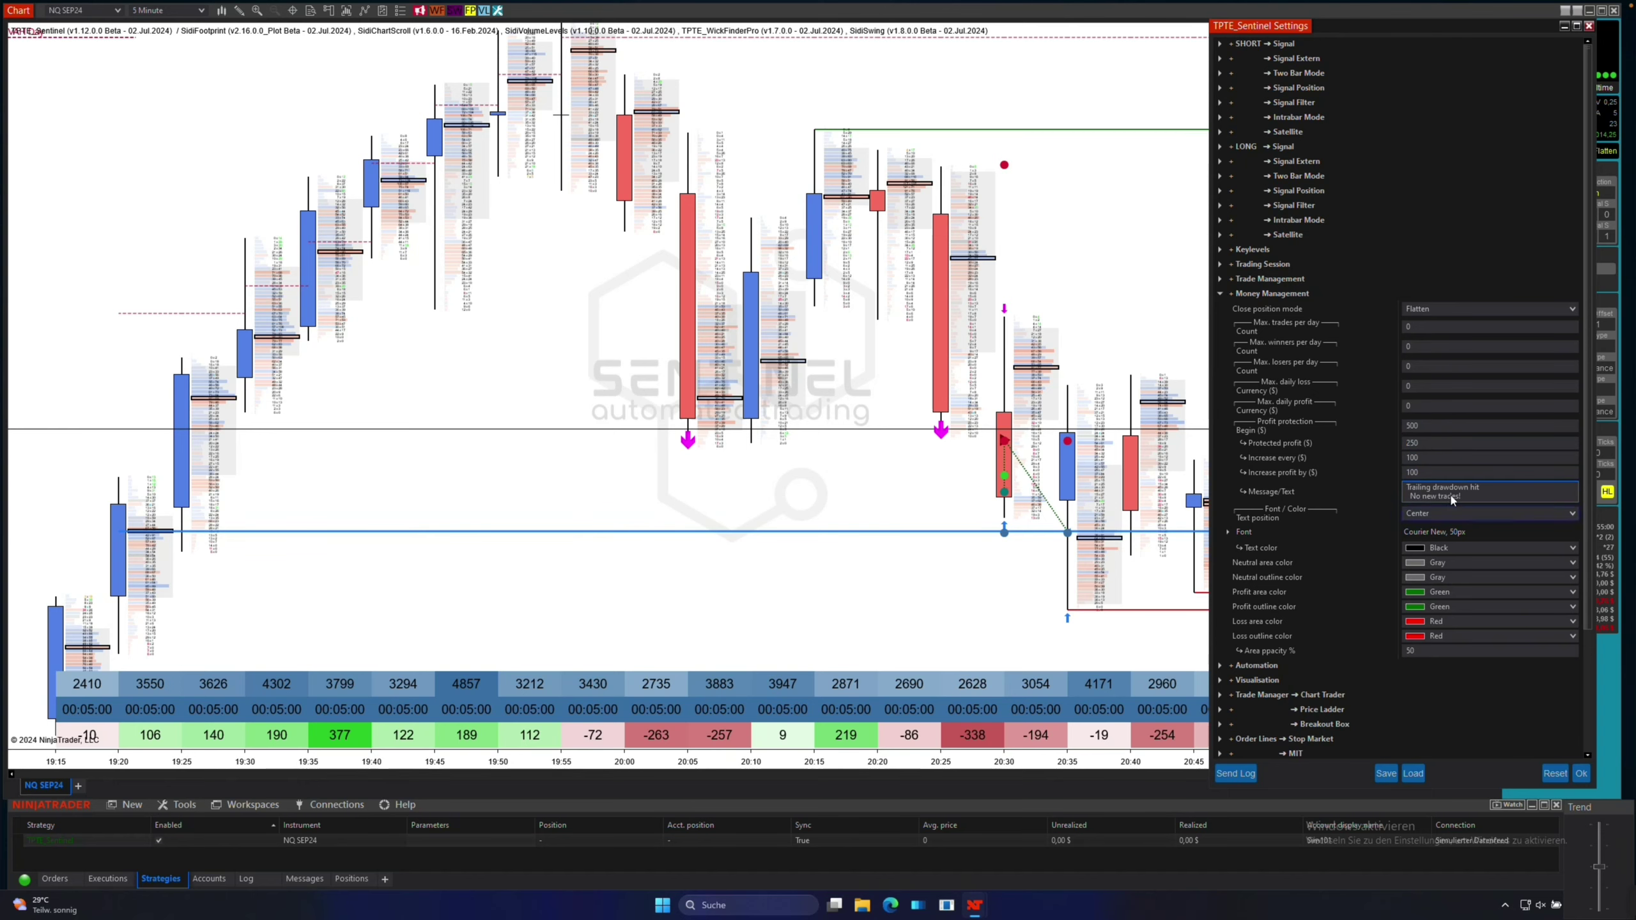
Reset profit protection Begin to 0, and change Max trades per day to 500, then back to 0.
double_click(1410, 427)
text(0)
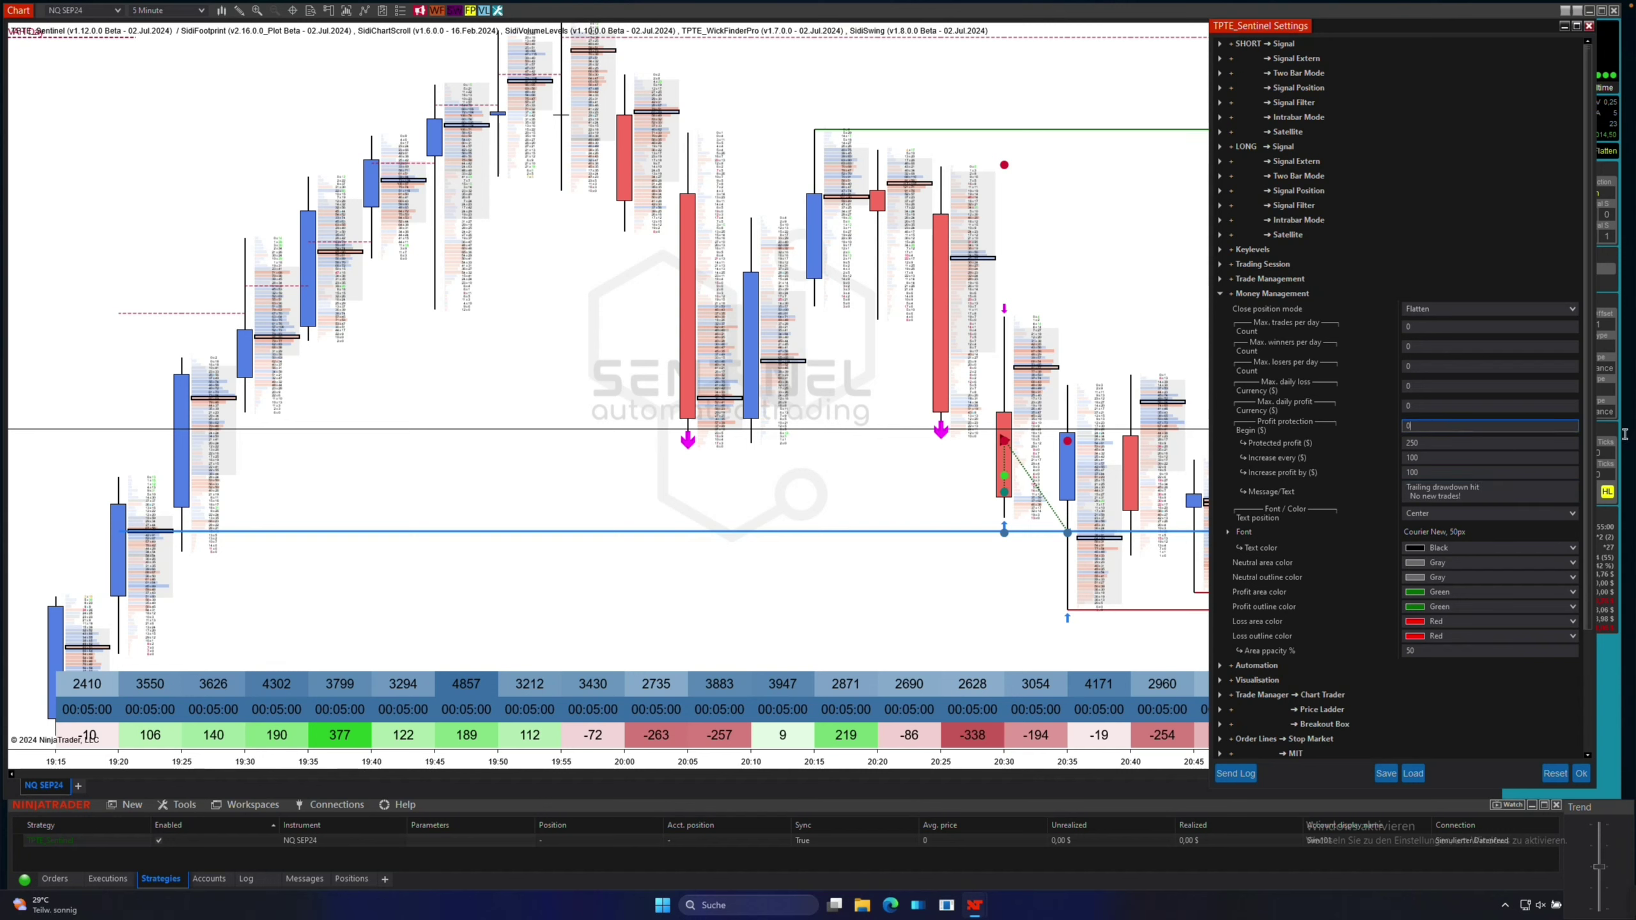
key(Return)
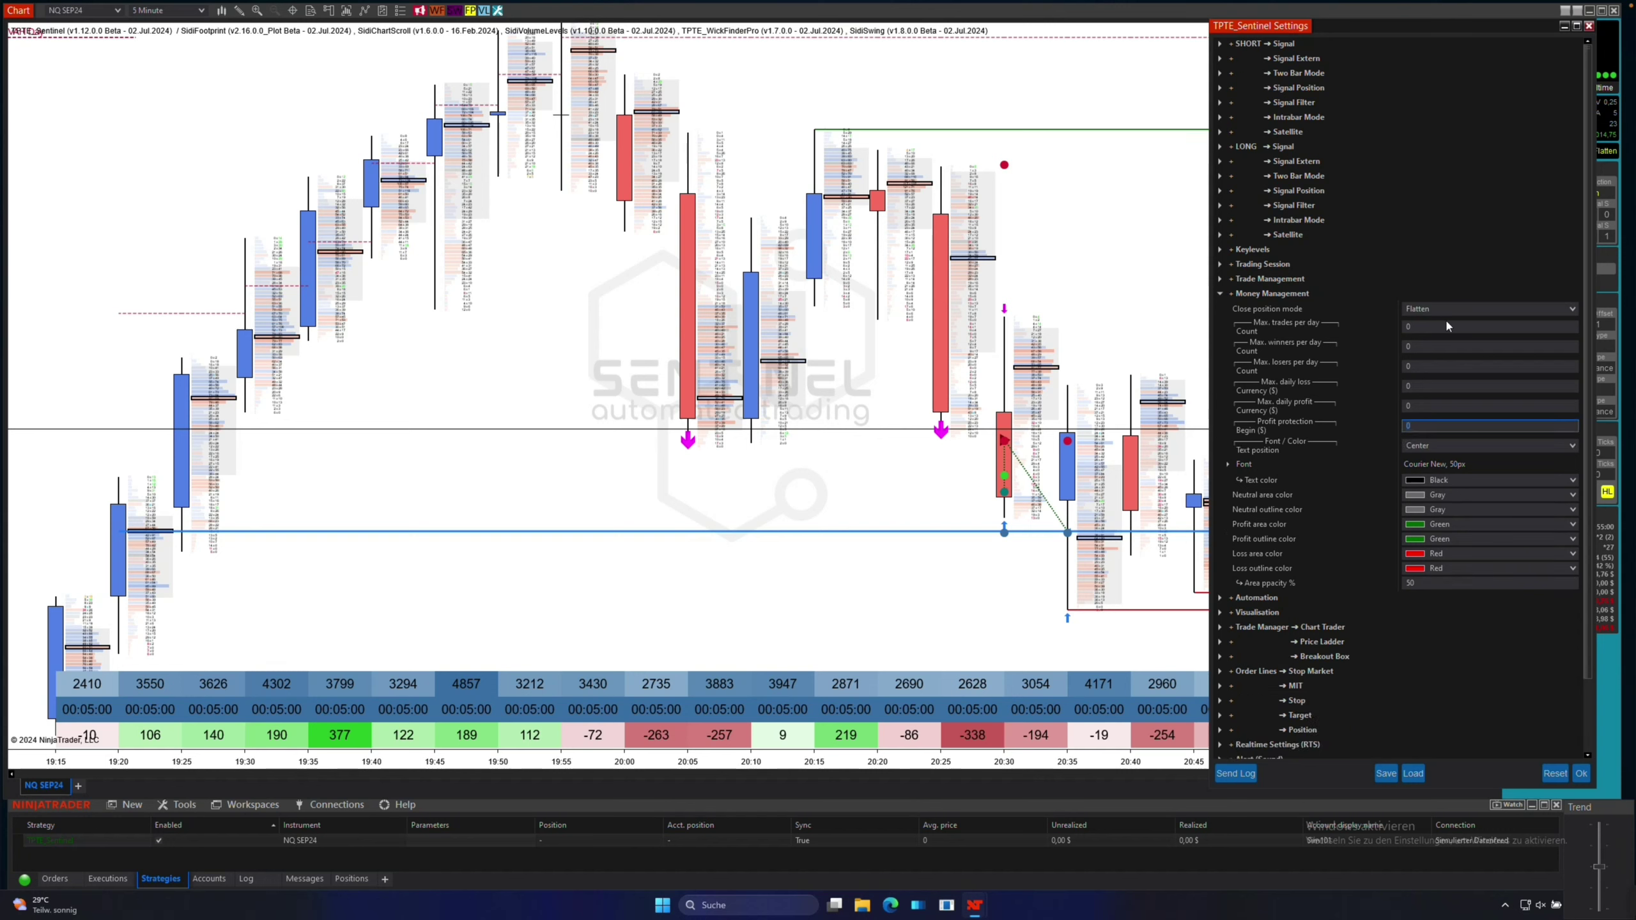
click(1445, 326)
key(Return)
click(1437, 353)
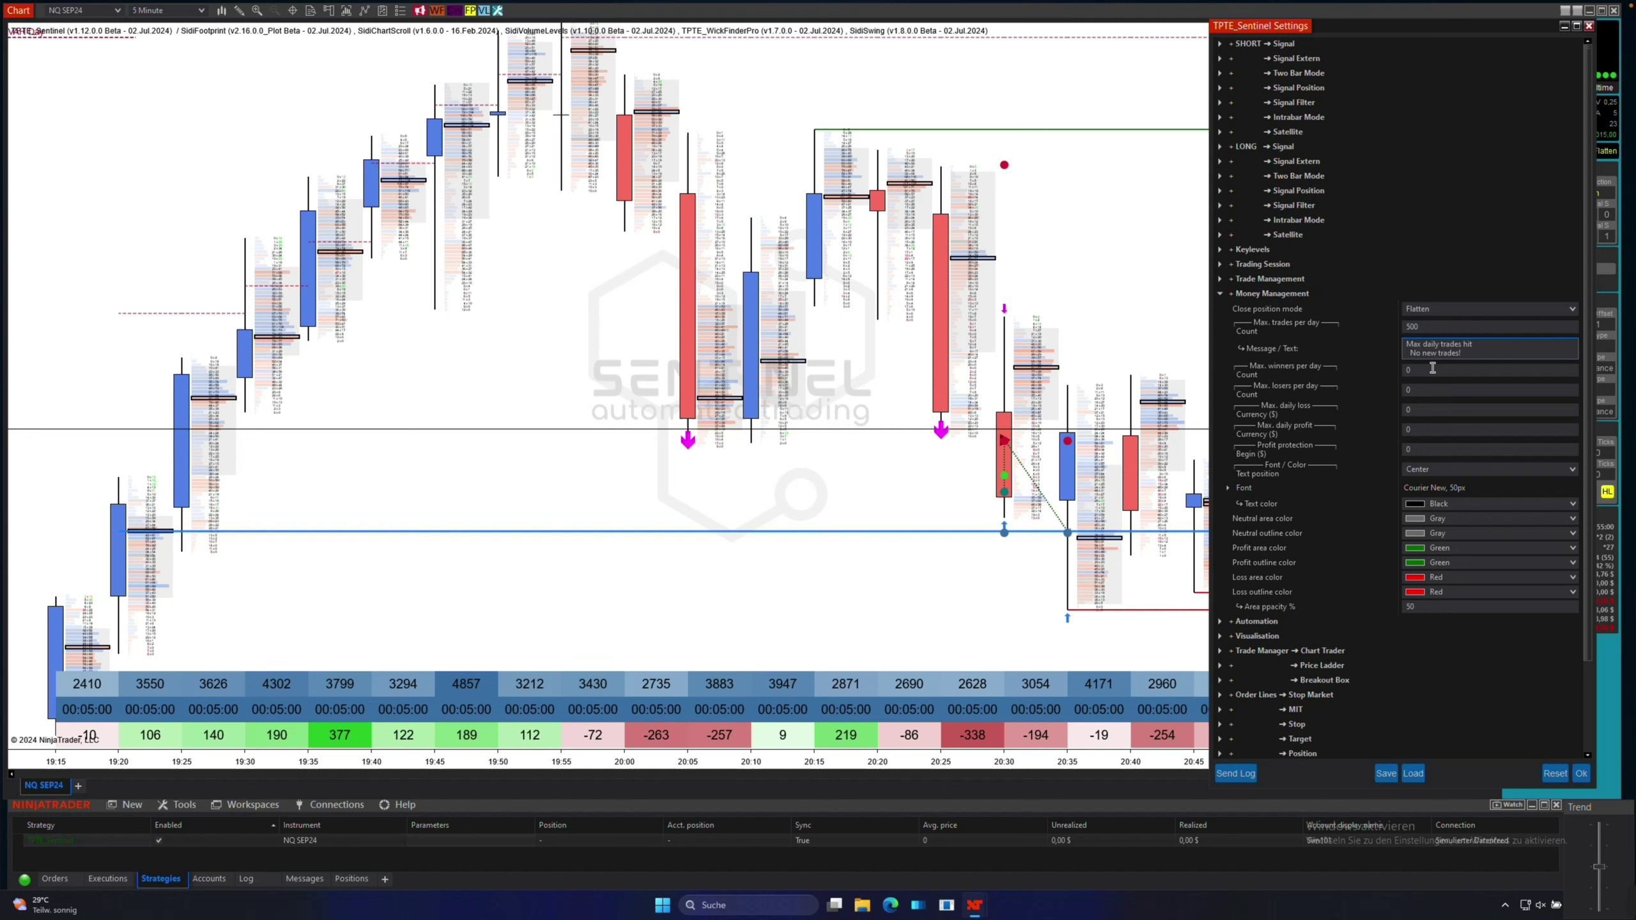
click(1424, 327)
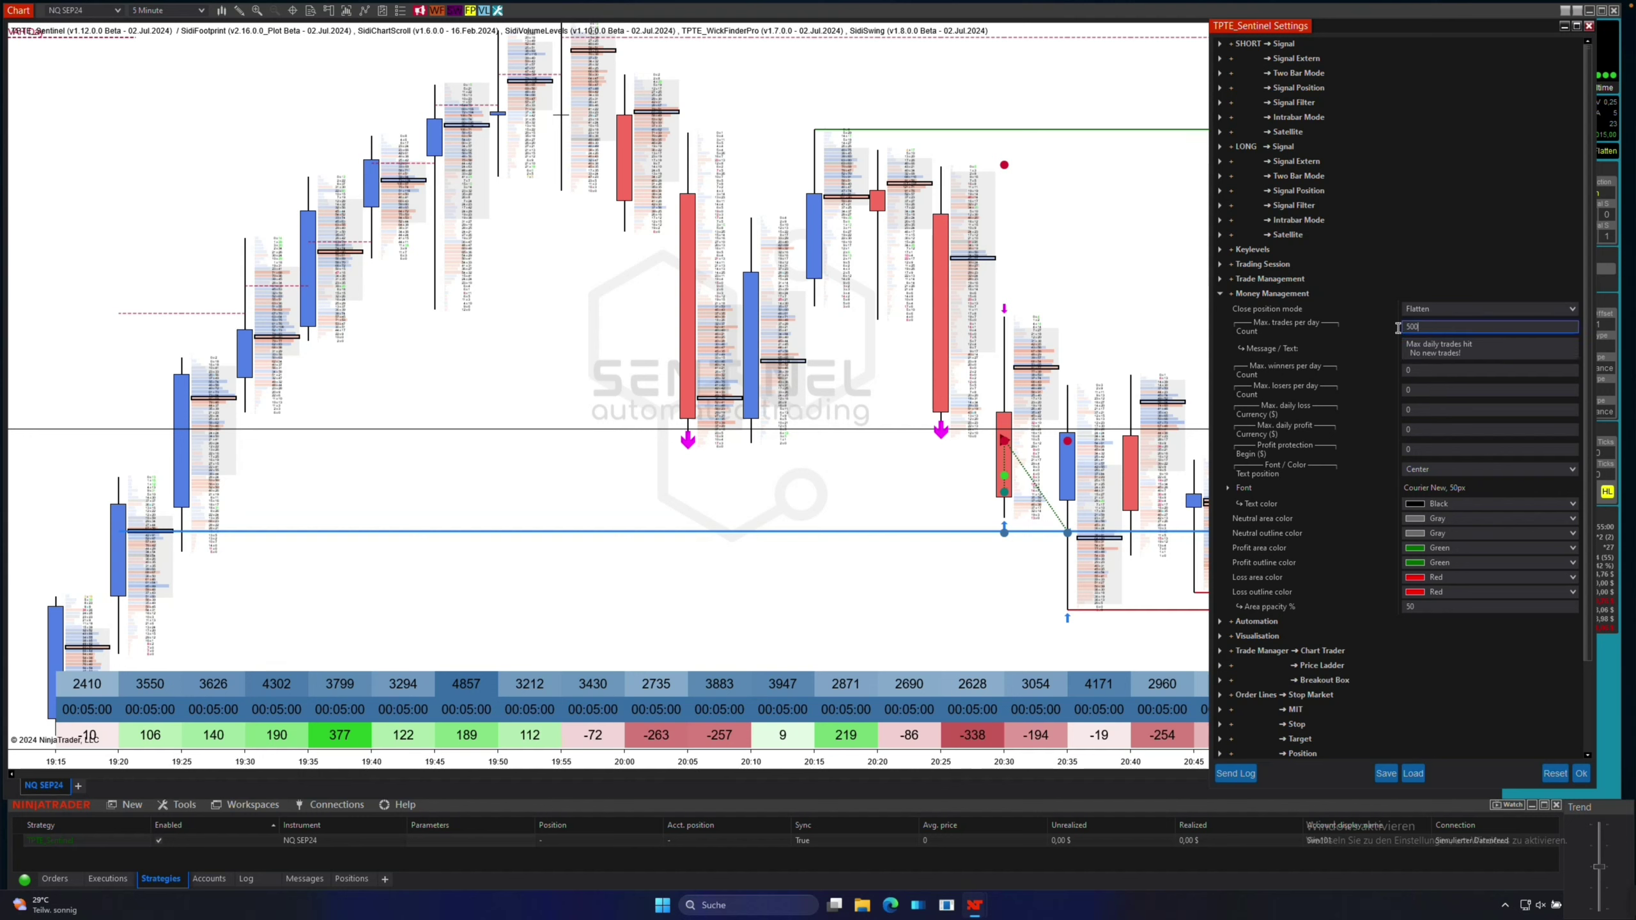
text(0)
key(Return)
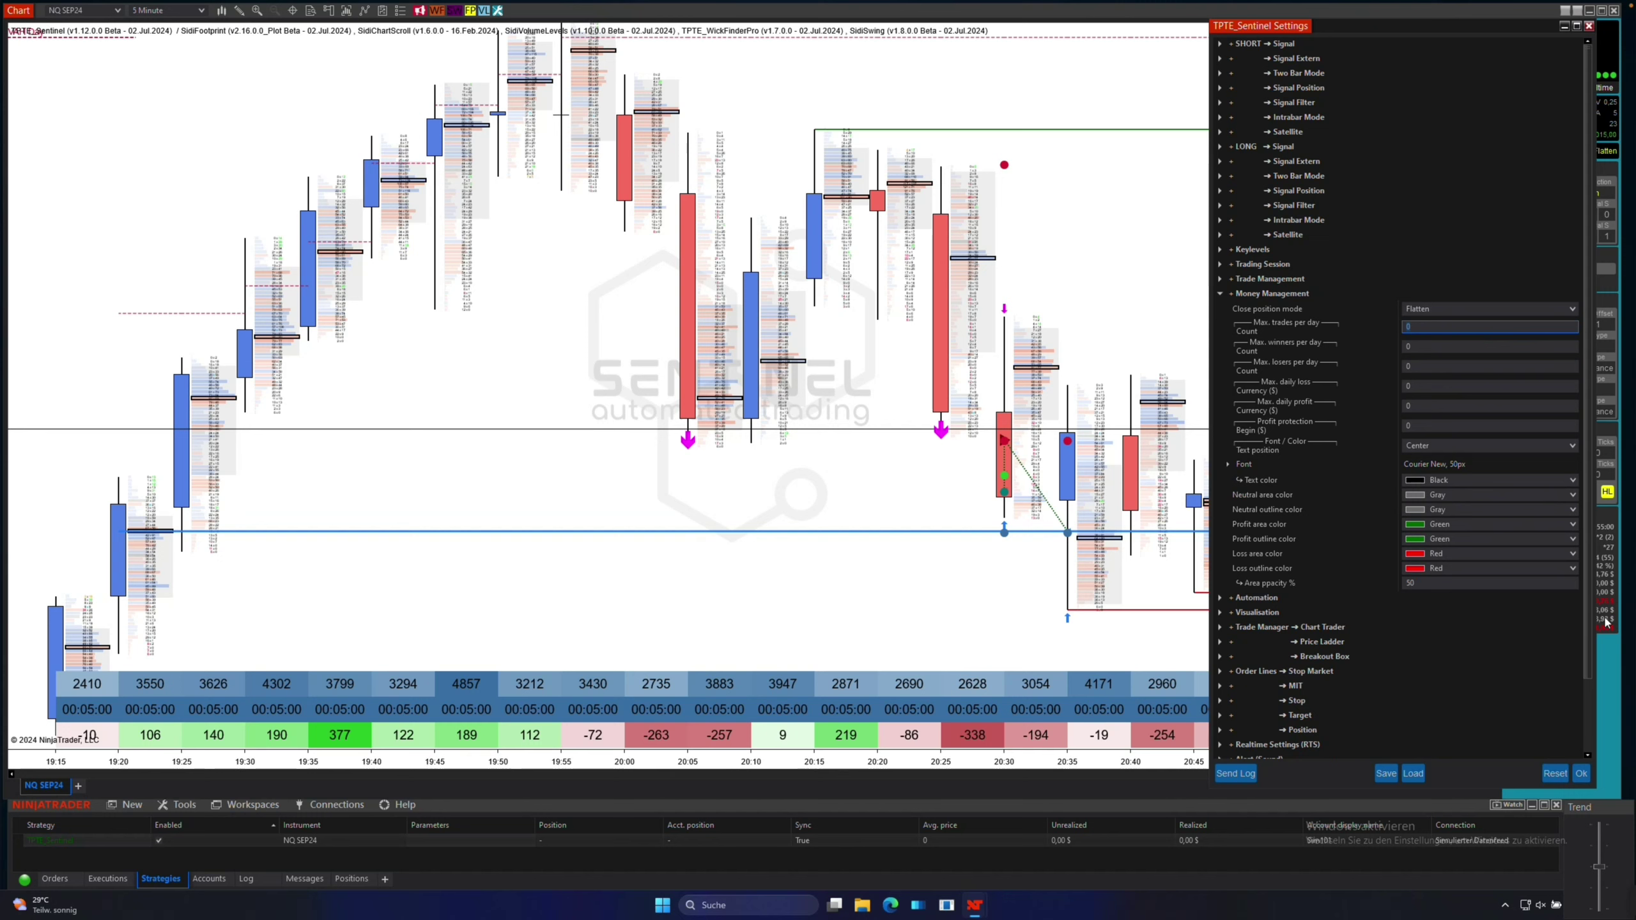